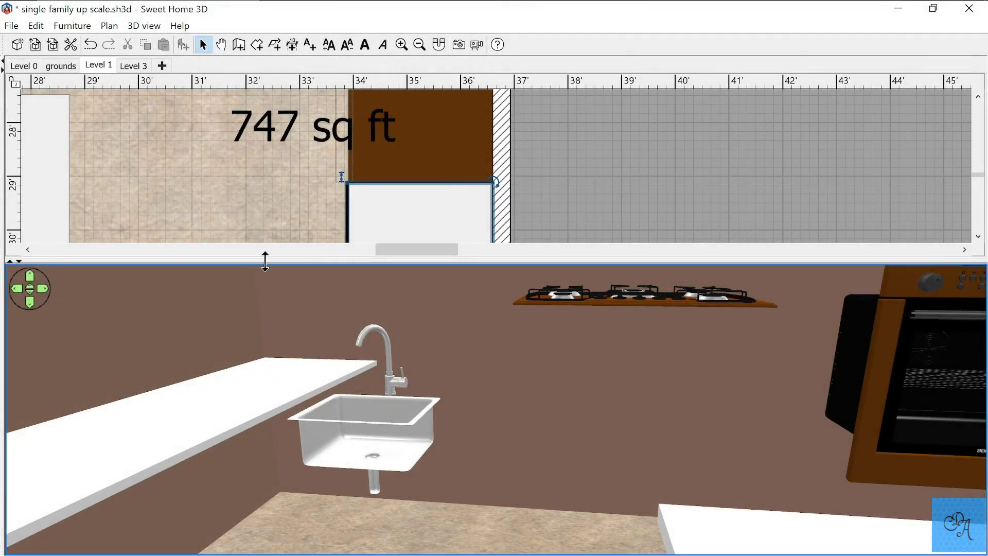
Step: Enlarge the 3D view facing the sink counter and select the 3'9½" and 14'7" pieces
left_click_drag(265, 261, 357, 5)
mouse_move(412, 375)
left_mouse_down()
mouse_move(503, 404)
mouse_move(99, 382)
mouse_move(414, 397)
mouse_move(216, 401)
mouse_move(172, 489)
mouse_move(40, 423)
left_mouse_up()
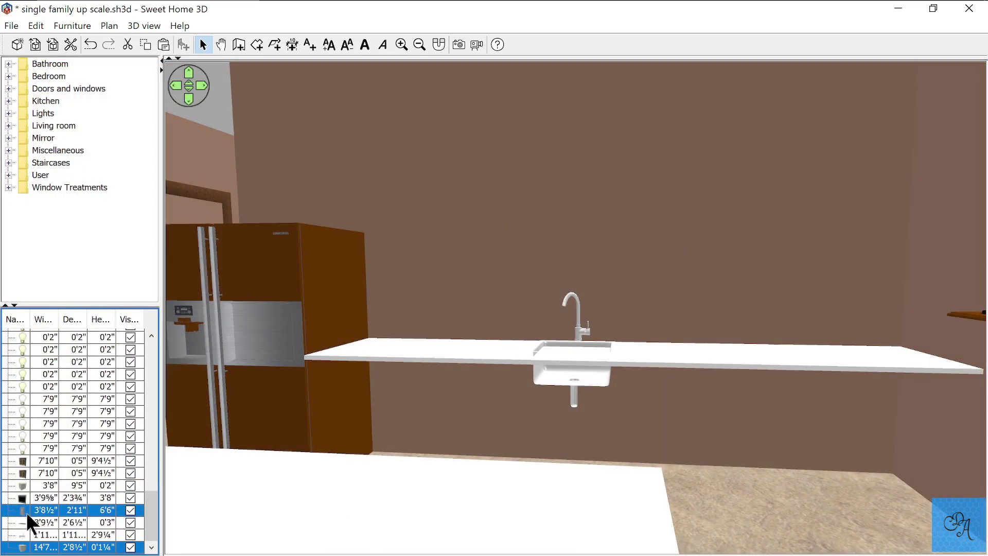
left_click(27, 514, "shift")
left_click(27, 512, "ctrl")
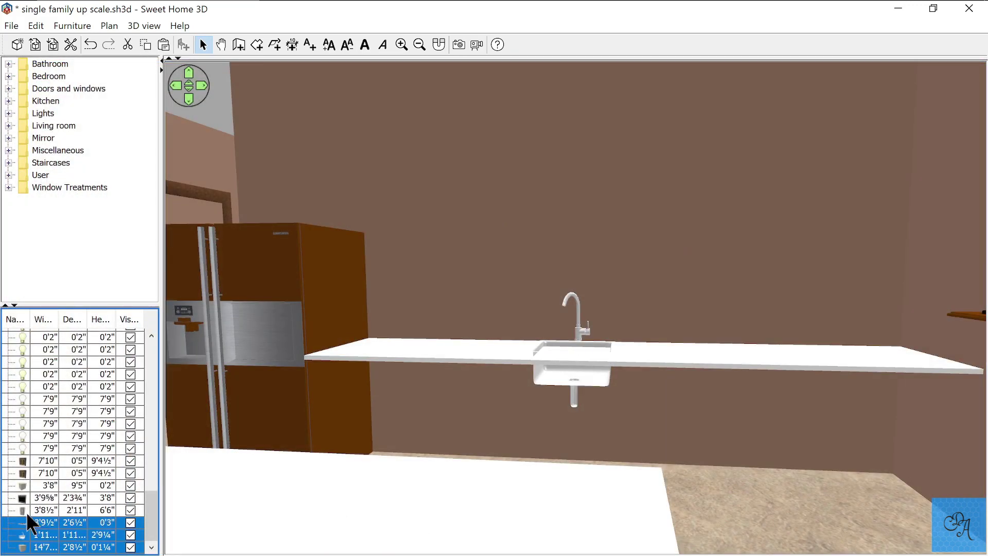
left_click(23, 535, "ctrl")
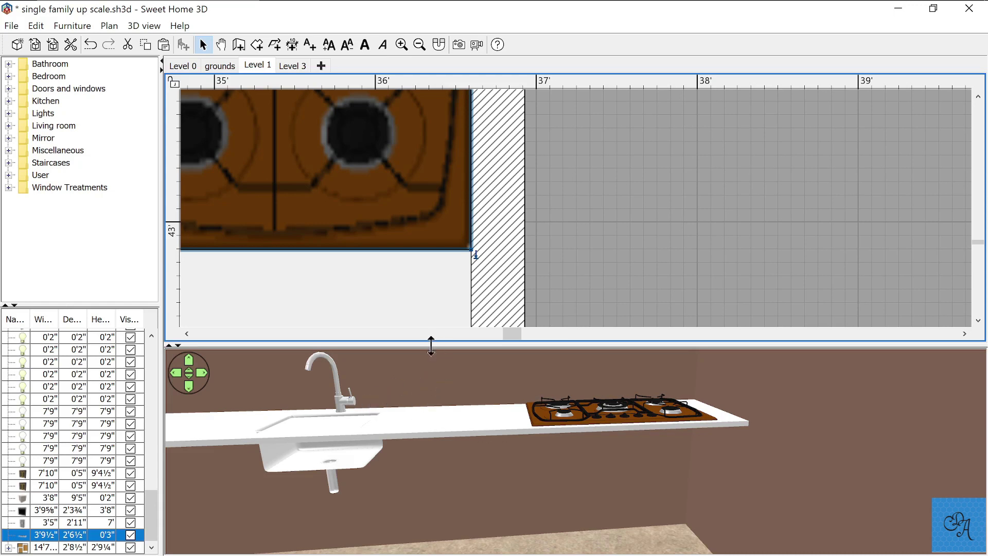
Step: Enlarge the 3D view over the plan, then turn and zoom toward the cooktop
left_click_drag(431, 346, 474, 59)
left_click_drag(474, 331, 517, 308)
scroll(514, 315, "up", 2)
scroll(489, 334, "up", 3)
scroll(463, 357, "up", 3)
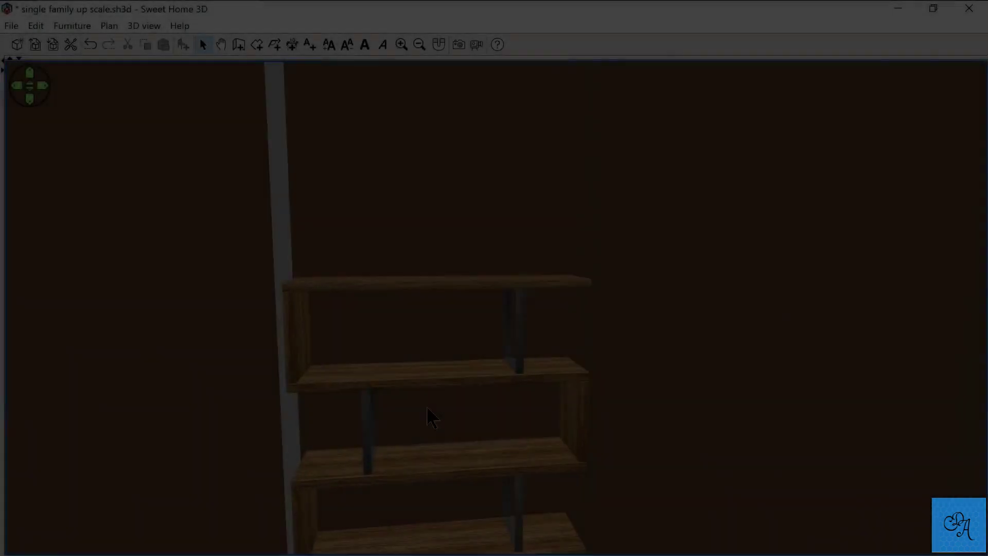
Step: Zoom and tilt the 3D view to frame the tall shelf beside the oven
scroll(431, 443, "down", 5)
scroll(431, 453, "down", 2)
scroll(433, 451, "down", 3)
scroll(409, 417, "down", 2)
scroll(409, 417, "down", 2)
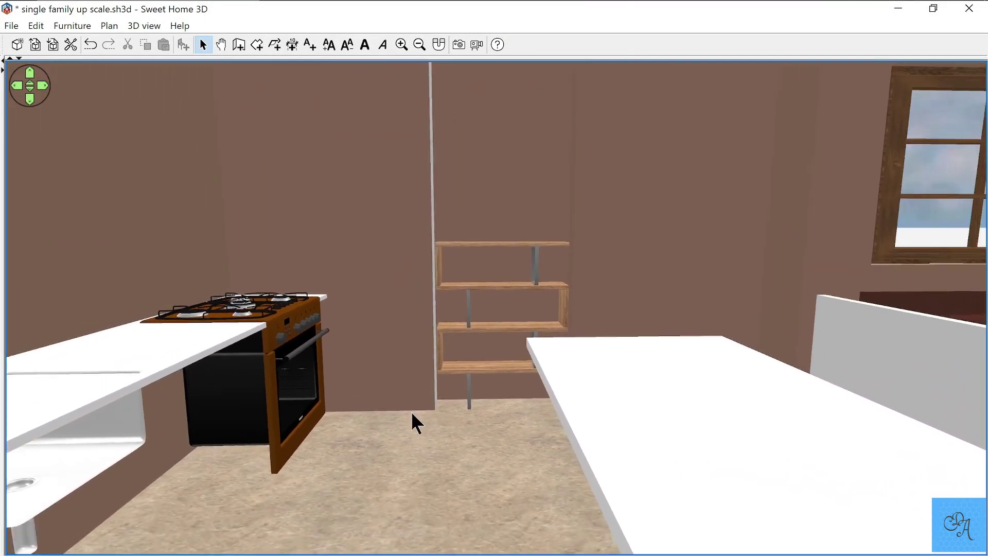
scroll(412, 414, "down", 2)
scroll(412, 413, "down", 2)
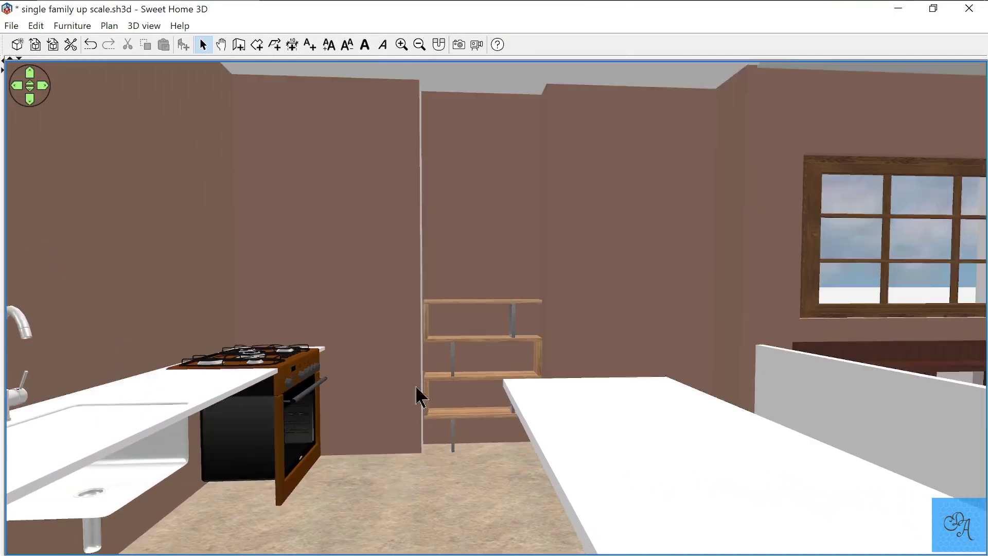
scroll(414, 414, "up", 2)
scroll(415, 414, "up", 2)
scroll(415, 412, "up", 2)
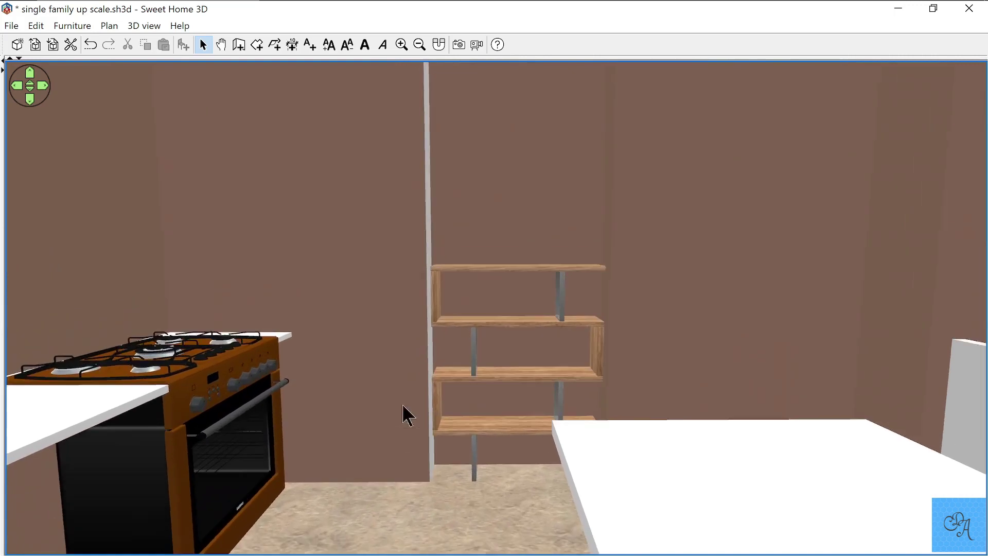
scroll(404, 412, "up", 3)
scroll(412, 377, "up", 2)
scroll(424, 404, "up", 2)
mouse_move(424, 403)
left_mouse_down()
mouse_move(424, 346)
mouse_move(406, 437)
left_mouse_up()
Step: Move close to the shelving unit, look up at it from below, then back away
scroll(410, 422, "down", 3)
scroll(412, 412, "down", 2)
scroll(406, 432, "down", 1)
scroll(406, 432, "down", 1)
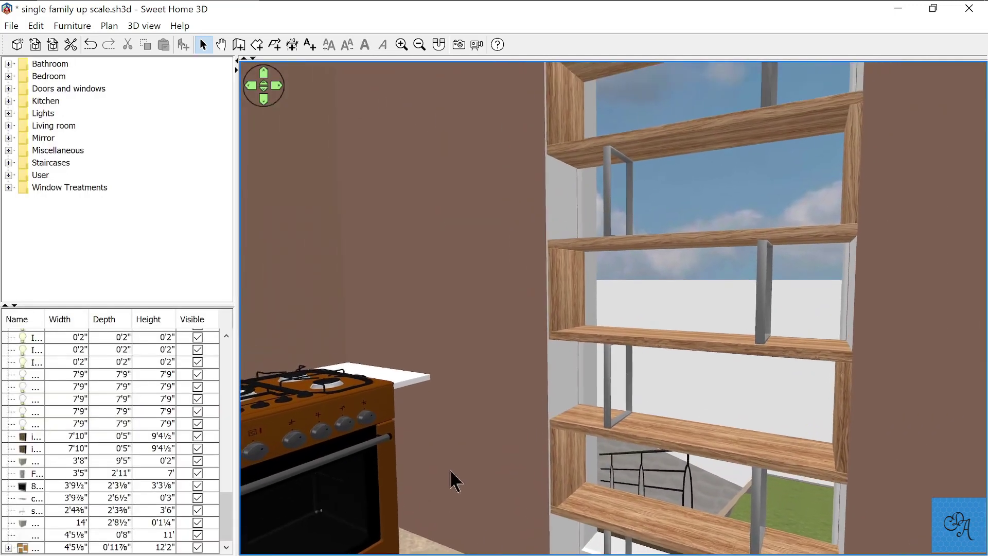
left_click_drag(449, 481, 467, 449)
scroll(468, 450, "up", 2)
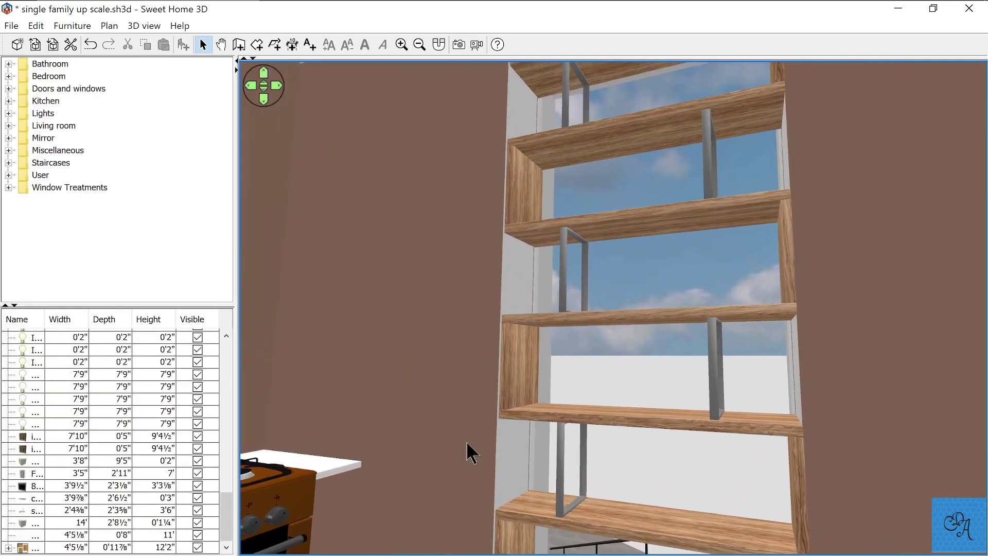
scroll(479, 438, "up", 3)
scroll(489, 403, "down", 2)
mouse_move(489, 403)
left_mouse_down()
mouse_move(593, 437)
mouse_move(566, 414)
mouse_move(544, 486)
mouse_move(551, 456)
left_mouse_up()
scroll(525, 411, "up", 1)
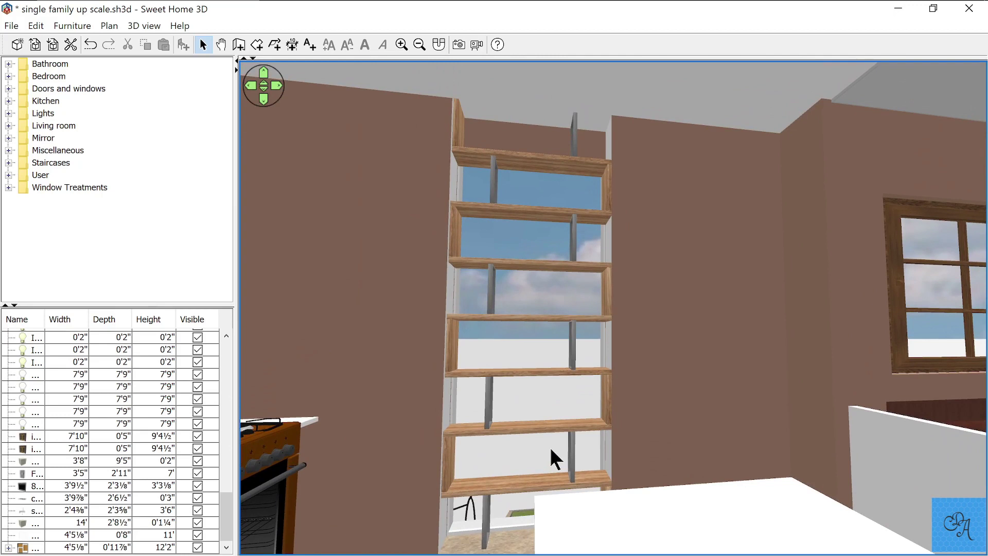
left_click_drag(555, 457, 551, 514)
Step: Collapse the side panels and orbit the widened 3D view up toward the ceiling pendants
left_click(235, 67)
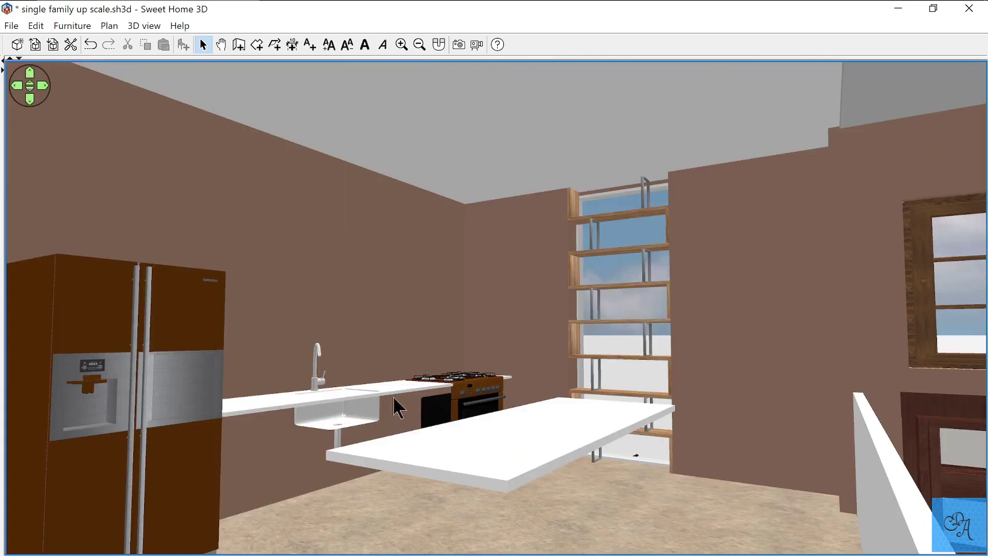
scroll(390, 406, "down", 3)
scroll(386, 406, "down", 2)
scroll(387, 407, "down", 1)
mouse_move(387, 406)
left_mouse_down()
mouse_move(421, 403)
mouse_move(393, 411)
mouse_move(557, 279)
left_mouse_up()
scroll(386, 417, "down", 1)
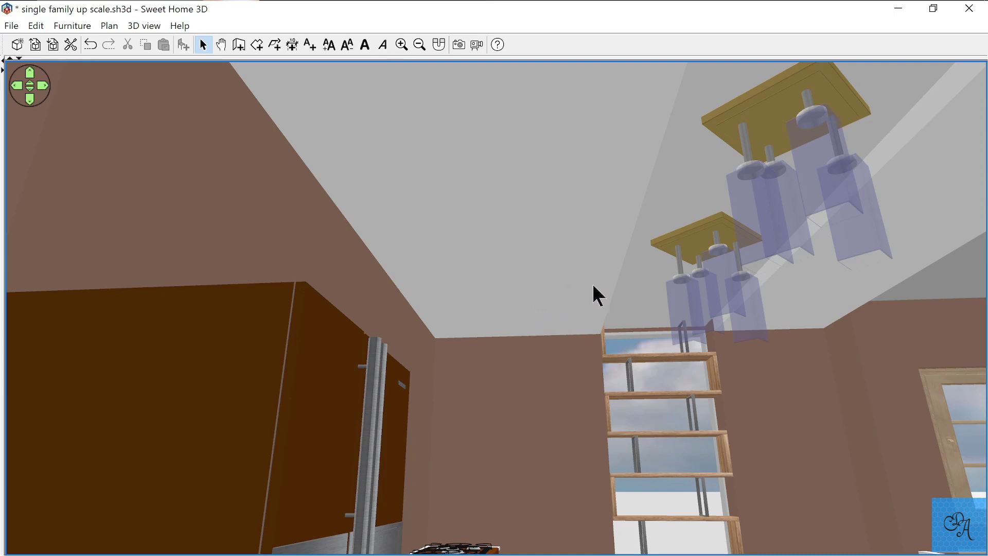
mouse_move(590, 286)
left_mouse_down()
mouse_move(582, 271)
mouse_move(602, 306)
left_mouse_up()
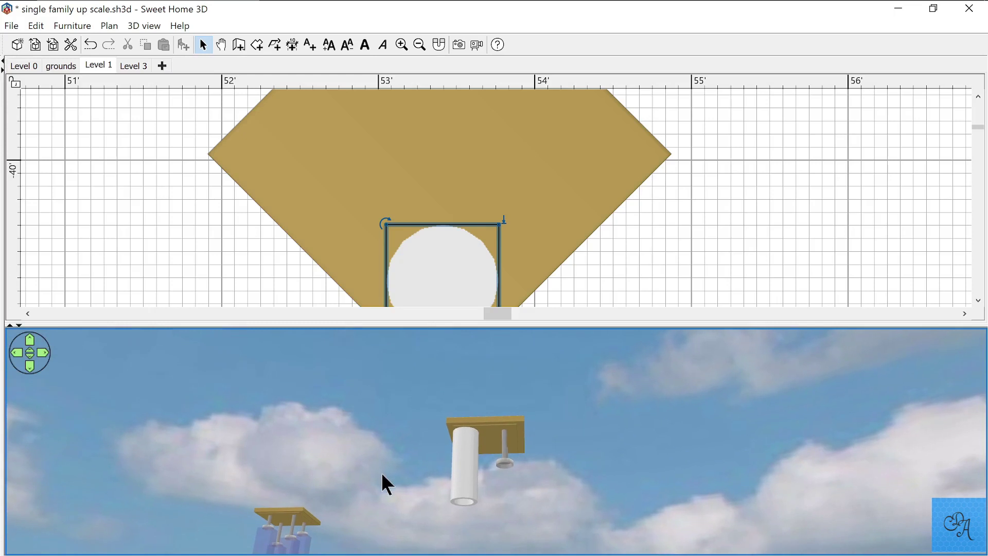
Step: Bring the pendants into view and lower the white cylinder lamp to about 5'0" elevation
left_click_drag(381, 471, 396, 508)
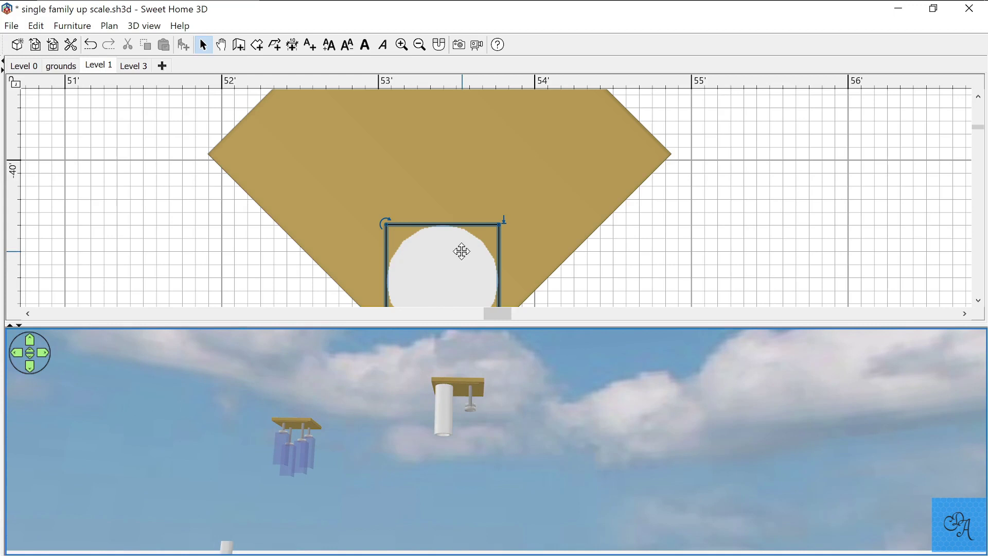
mouse_move(499, 225)
left_mouse_down()
mouse_move(487, 315)
mouse_move(491, 297)
left_mouse_up()
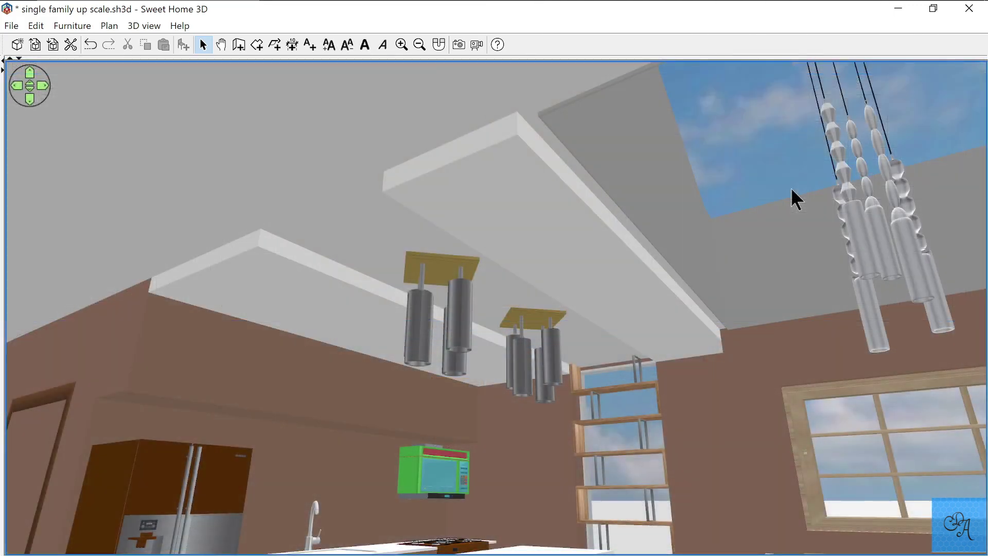
Step: Tilt the 3D view up to the ceiling lamps, then swing round to the sink cabinets
mouse_move(782, 189)
left_mouse_down()
mouse_move(655, 203)
mouse_move(732, 143)
mouse_move(796, 139)
mouse_move(873, 149)
mouse_move(869, 173)
mouse_move(897, 203)
mouse_move(396, 399)
mouse_move(404, 434)
mouse_move(389, 424)
mouse_move(413, 425)
mouse_move(396, 415)
mouse_move(369, 430)
left_mouse_up()
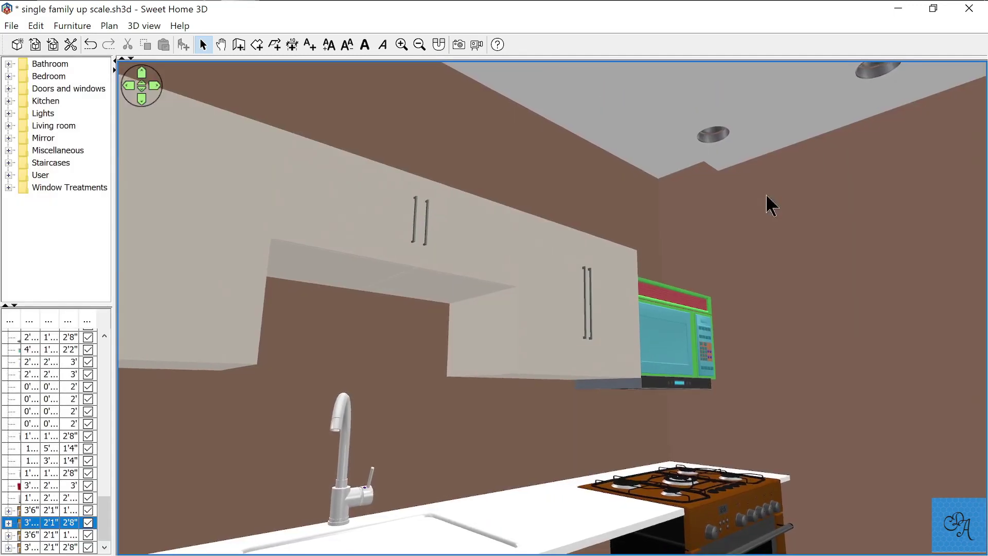
mouse_move(767, 196)
left_mouse_down()
mouse_move(857, 227)
mouse_move(842, 236)
mouse_move(707, 228)
mouse_move(776, 242)
mouse_move(728, 230)
mouse_move(622, 230)
mouse_move(702, 234)
left_mouse_up()
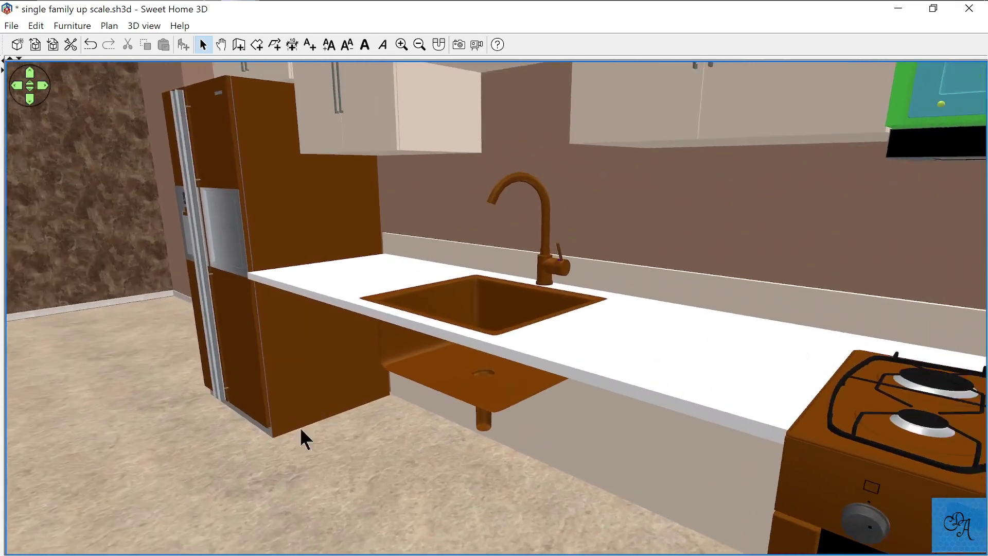
Step: Pull the 3D view back to show the whole wall with fridge, sink and range
mouse_move(301, 430)
left_mouse_down()
mouse_move(353, 418)
mouse_move(328, 394)
mouse_move(334, 400)
left_mouse_up()
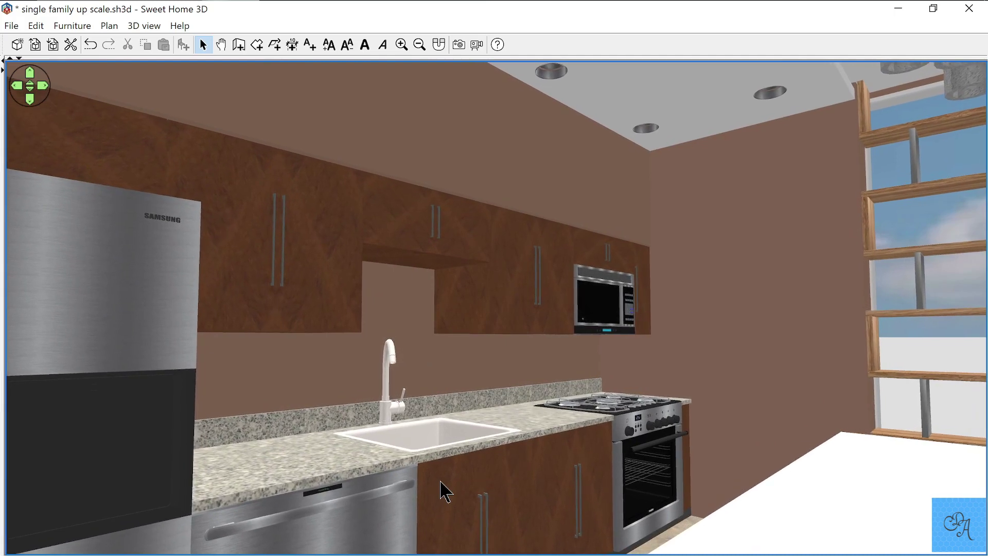
Step: Move the 3D view forward along the cabinet wall toward the island's drawers
left_click_drag(440, 492, 404, 499)
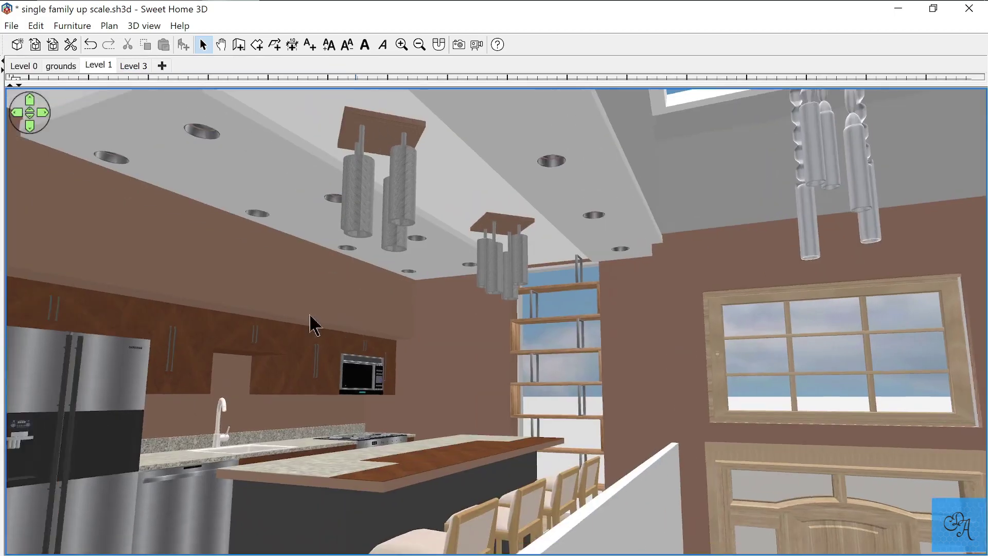
Step: Orbit around the finished kitchen to view the island and its four bar stools
mouse_move(311, 324)
left_mouse_down()
mouse_move(278, 342)
mouse_move(308, 342)
mouse_move(239, 368)
mouse_move(342, 373)
left_mouse_up()
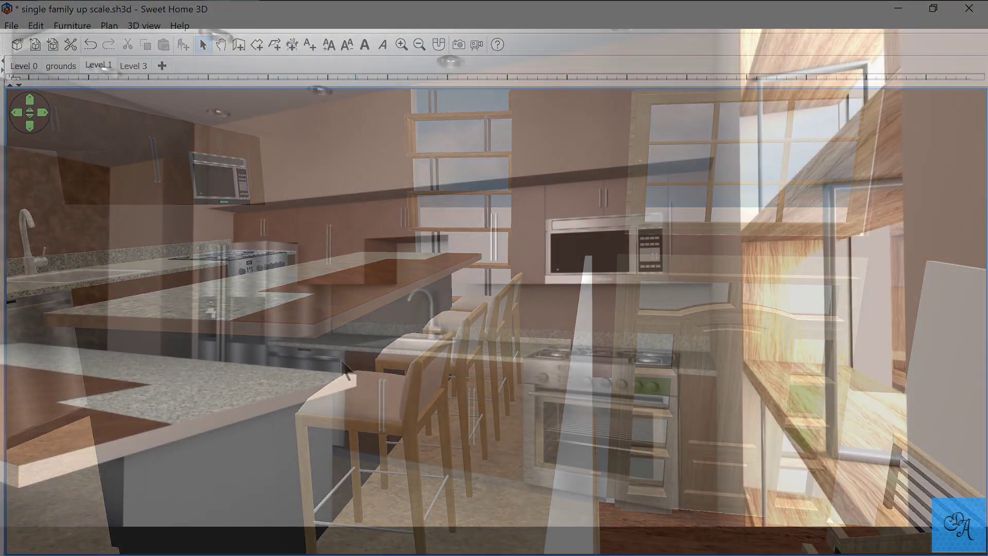